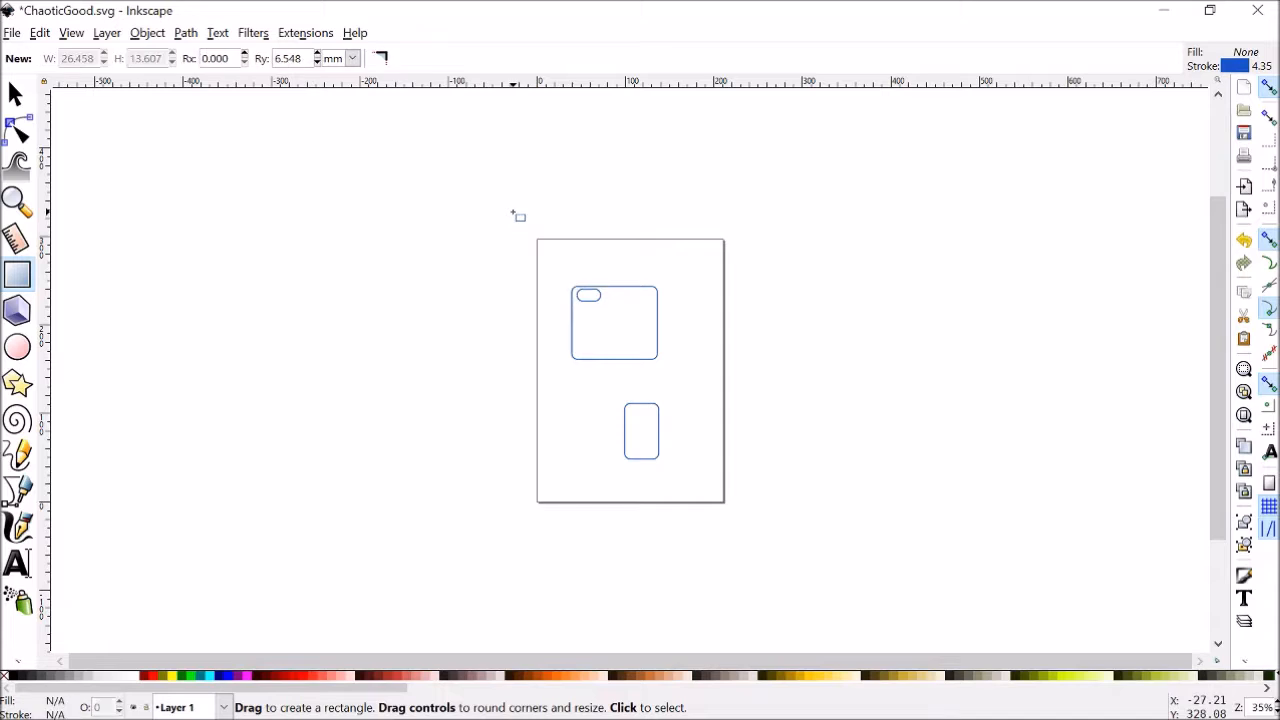
Give all three rectangles a semi-transparent black flat fill and remove their stroke paint.
{"action": "left_click", "coordinate": [185, 33]}
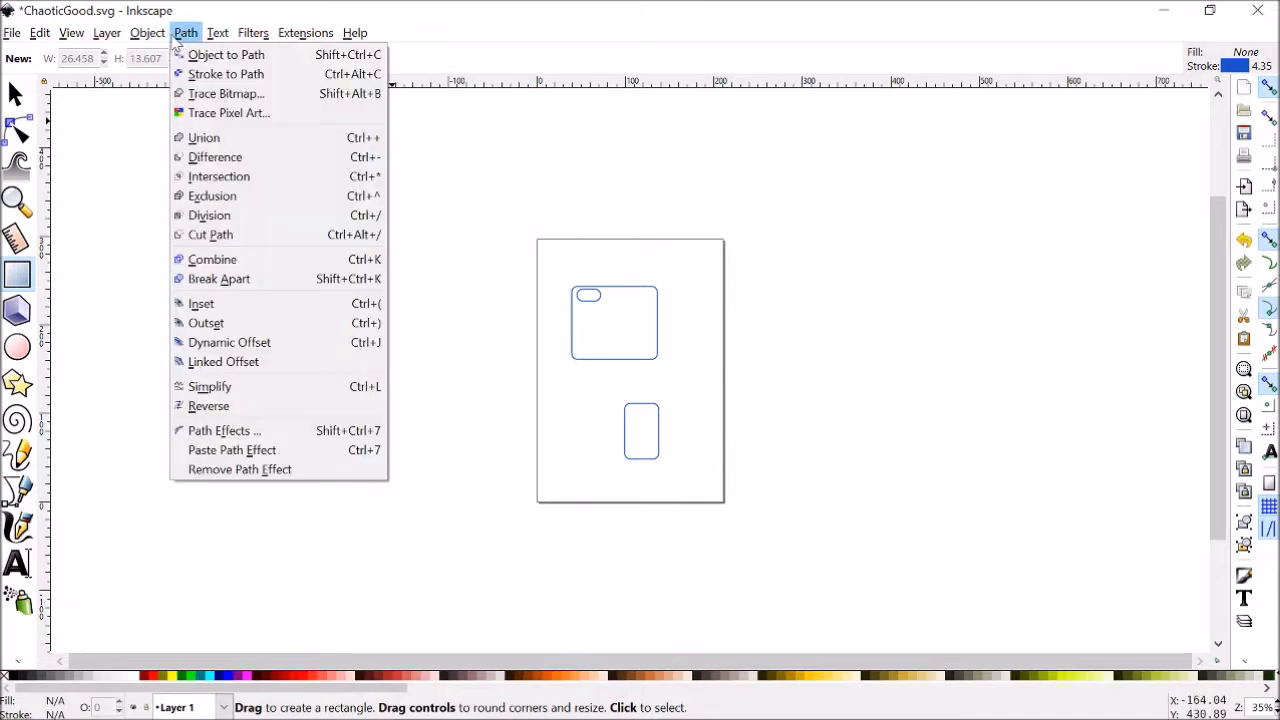
{"action": "mouse_move", "coordinate": [157, 41]}
{"action": "left_click", "coordinate": [190, 99]}
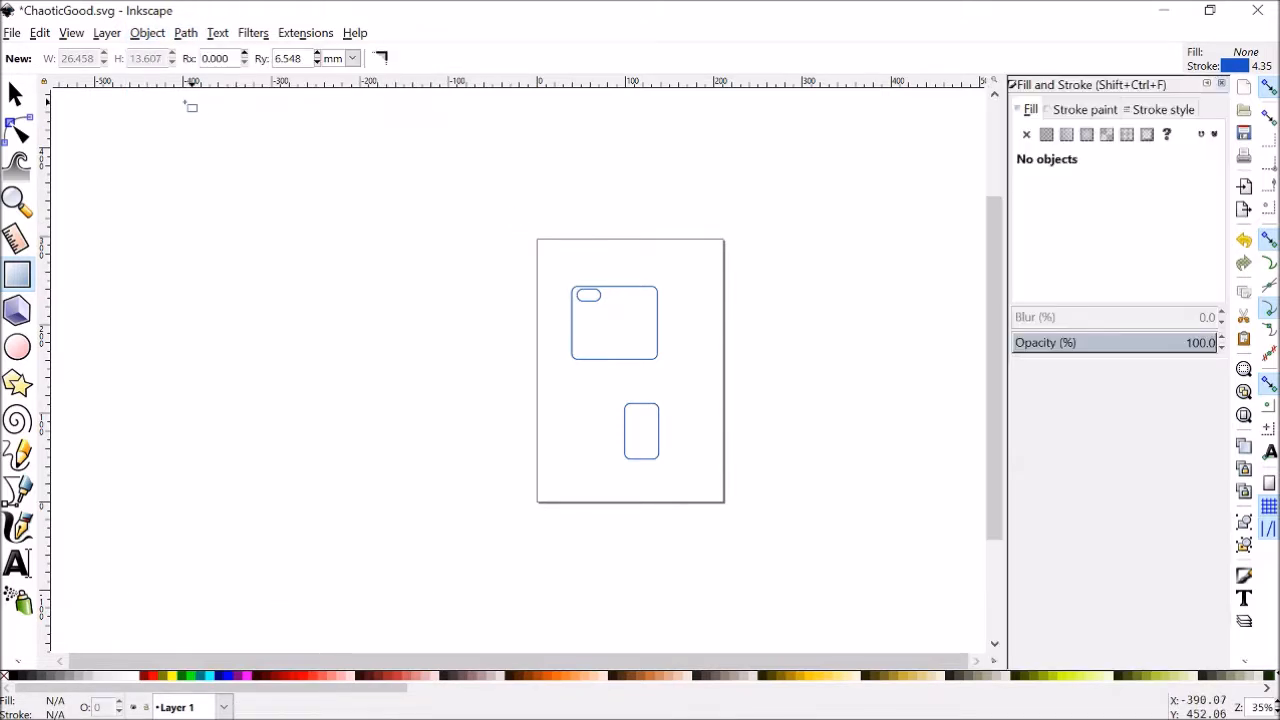
{"action": "left_click", "coordinate": [15, 92]}
{"action": "left_click_drag", "start_coordinate": [527, 236], "coordinate": [772, 580]}
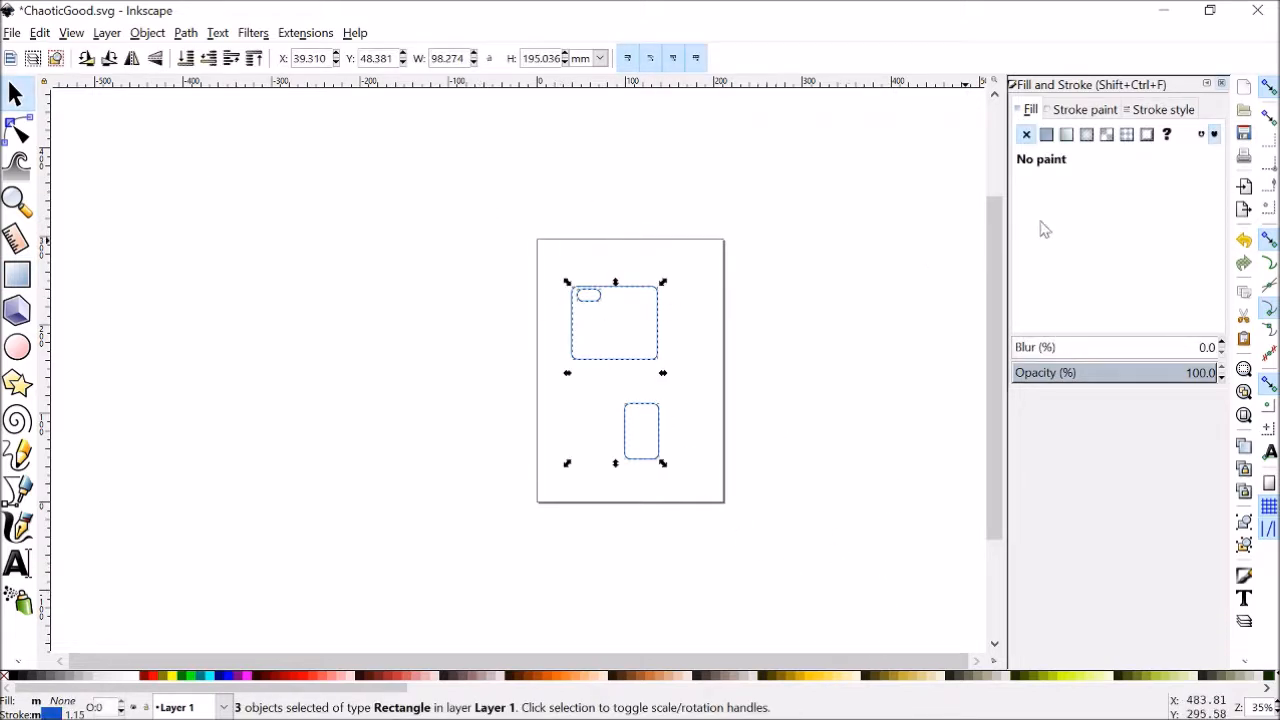
{"action": "left_click", "coordinate": [1047, 136]}
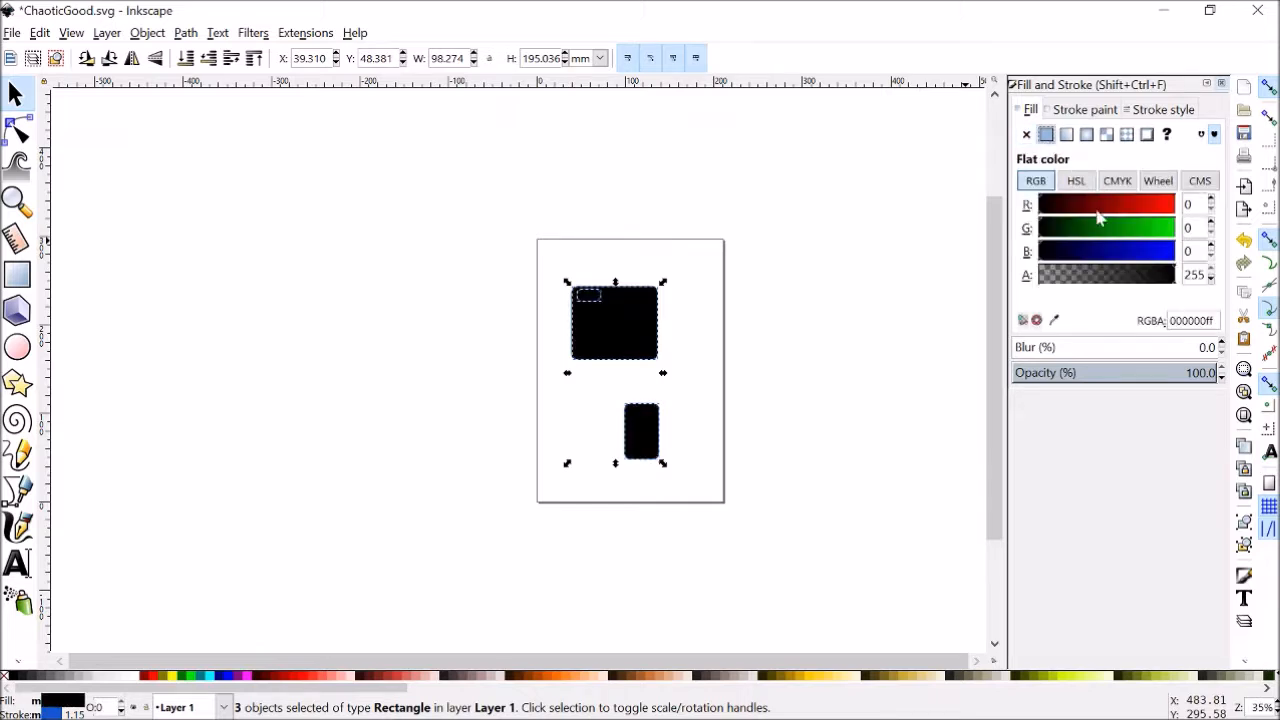
{"action": "left_click", "coordinate": [1079, 276]}
{"action": "left_click", "coordinate": [1085, 109]}
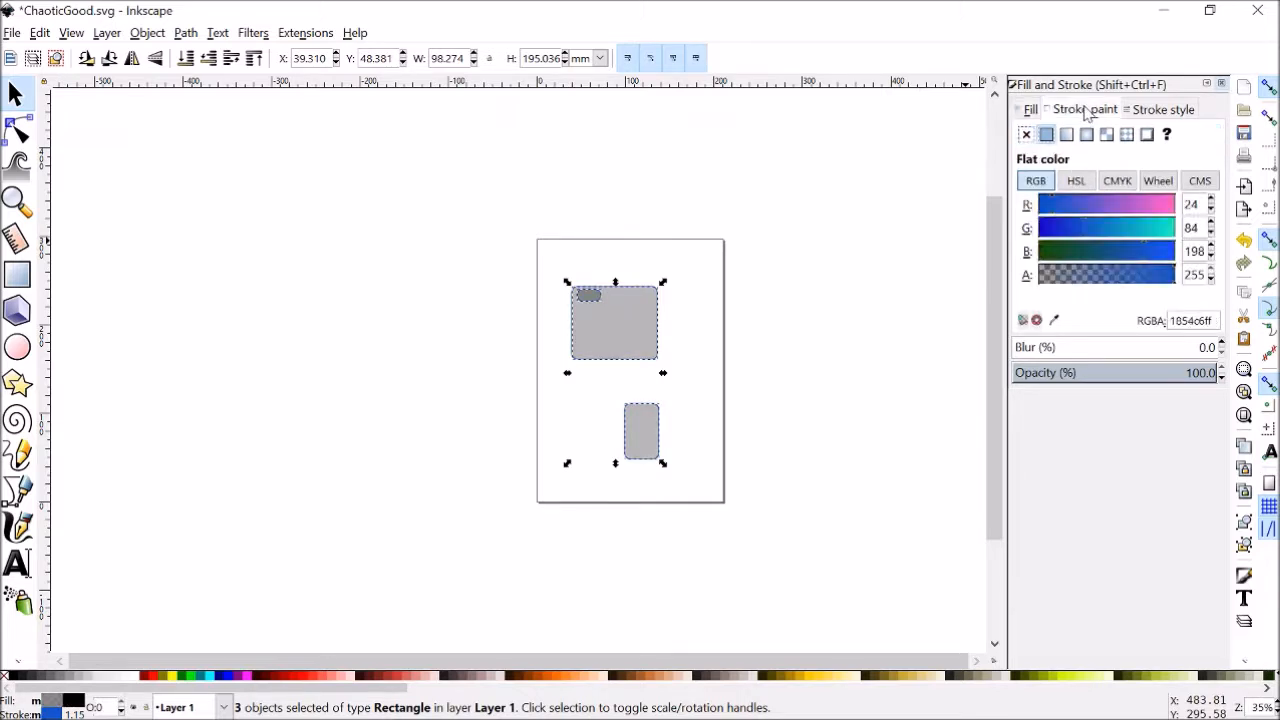
{"action": "left_click", "coordinate": [1026, 134]}
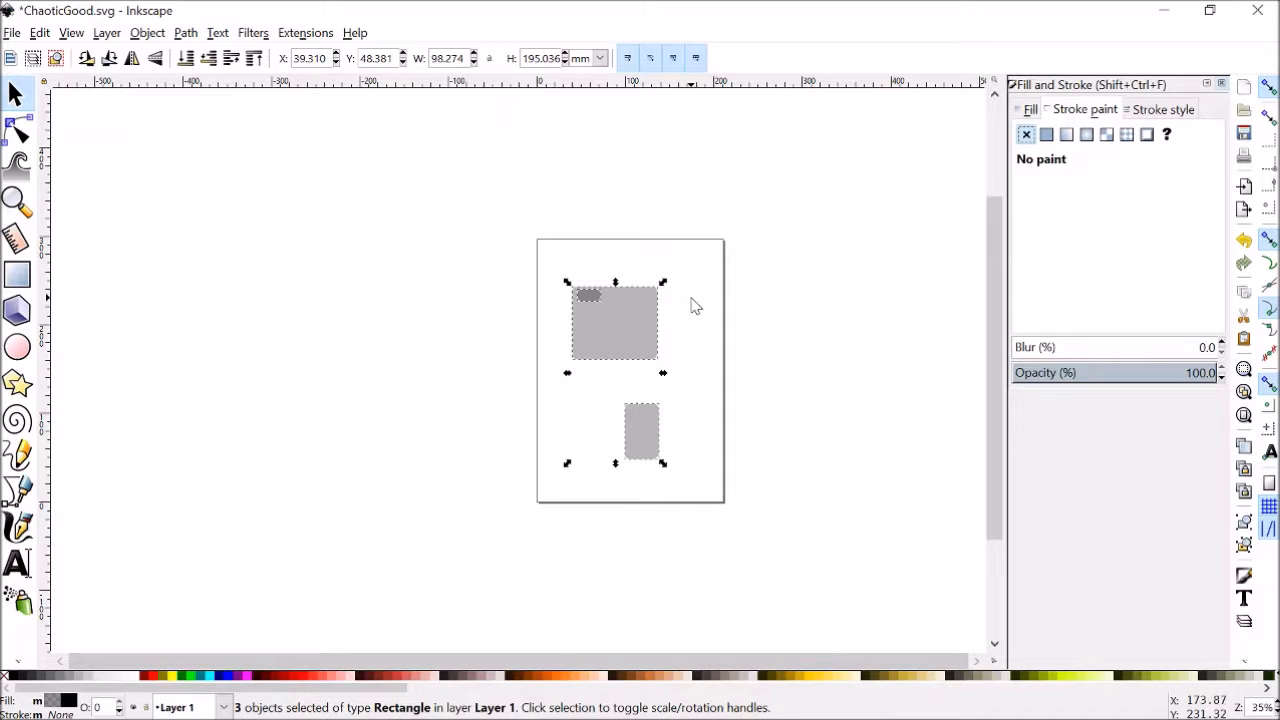
Move the large rectangle up and to the right within the page, to about X 88.4 mm, Y 209.4 mm.
{"action": "key", "text": "Escape"}
{"action": "left_click", "coordinate": [656, 323]}
{"action": "left_click_drag", "start_coordinate": [656, 334], "coordinate": [699, 291]}
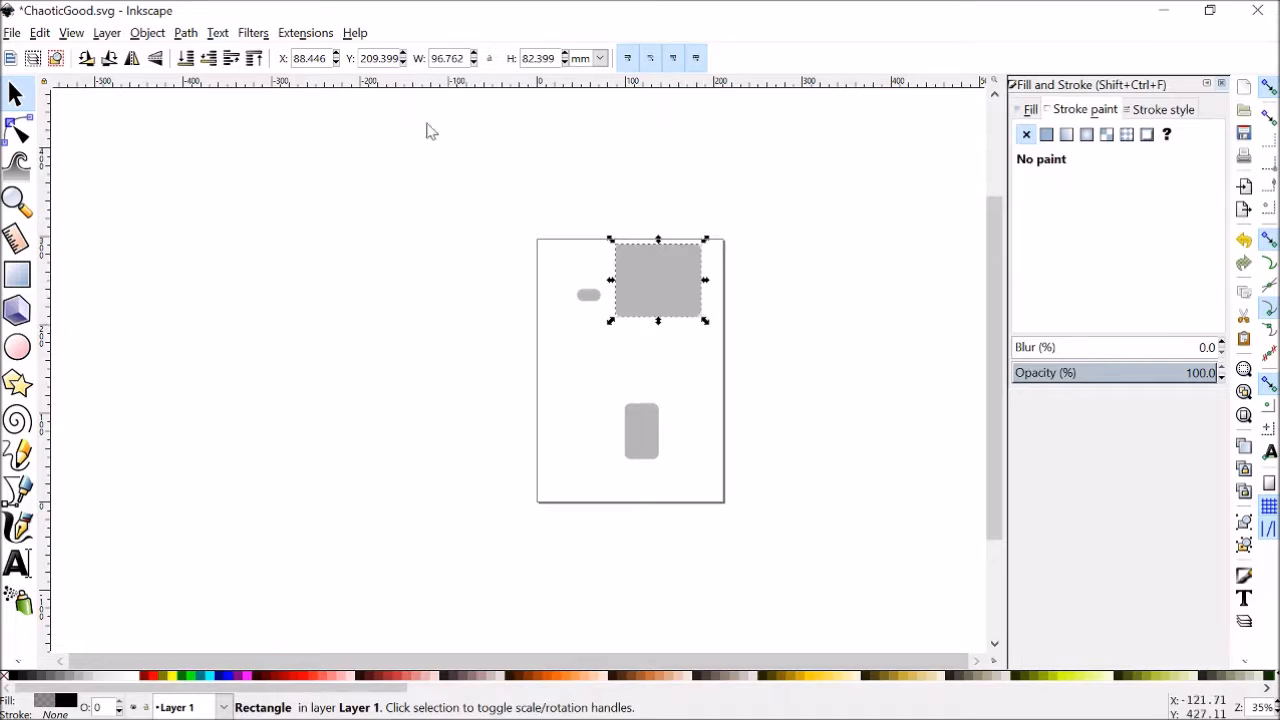
Centre the tall rectangle on the large one along both axes, aligning relative to the last selected object.
{"action": "left_click", "coordinate": [147, 33]}
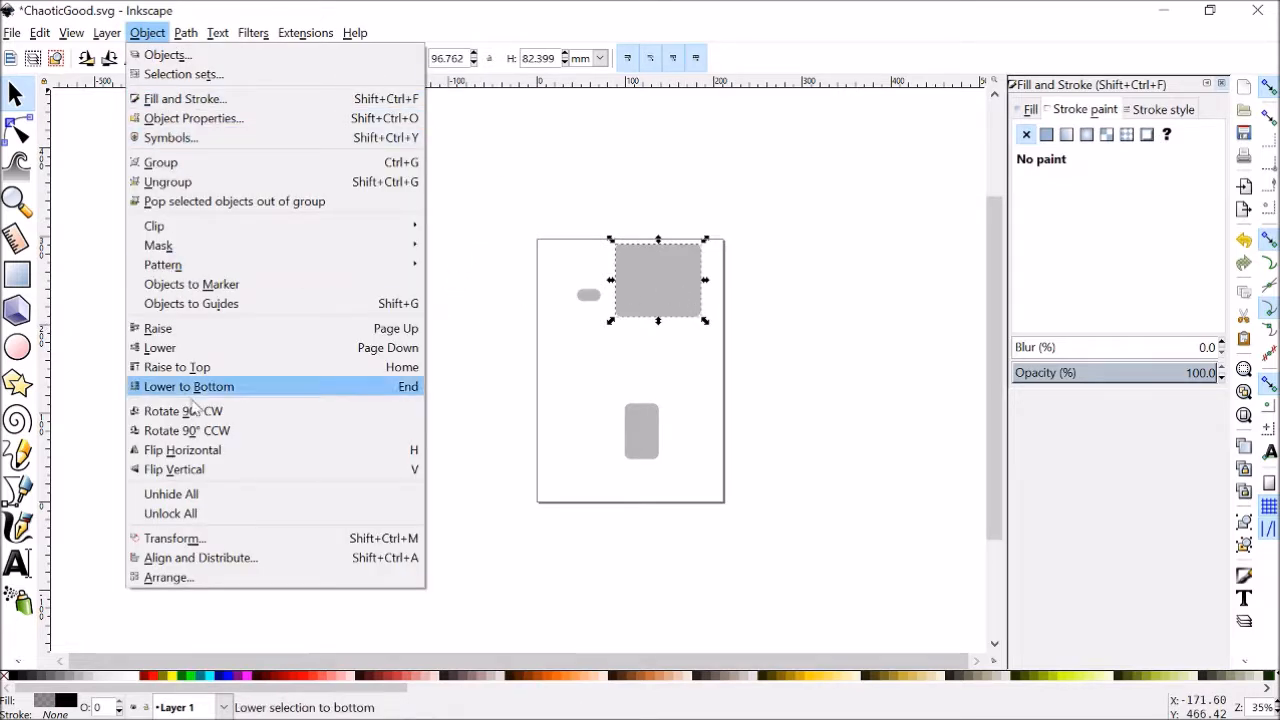
{"action": "left_click", "coordinate": [256, 557]}
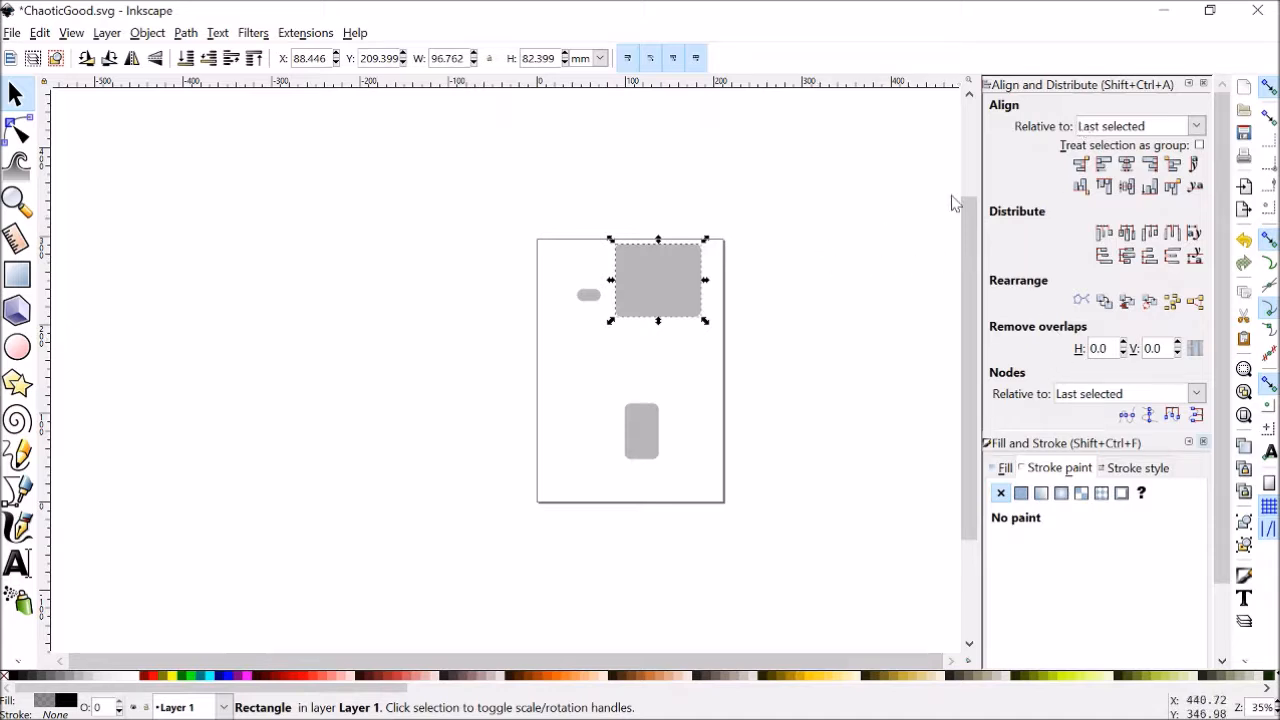
{"action": "left_click", "coordinate": [1180, 130]}
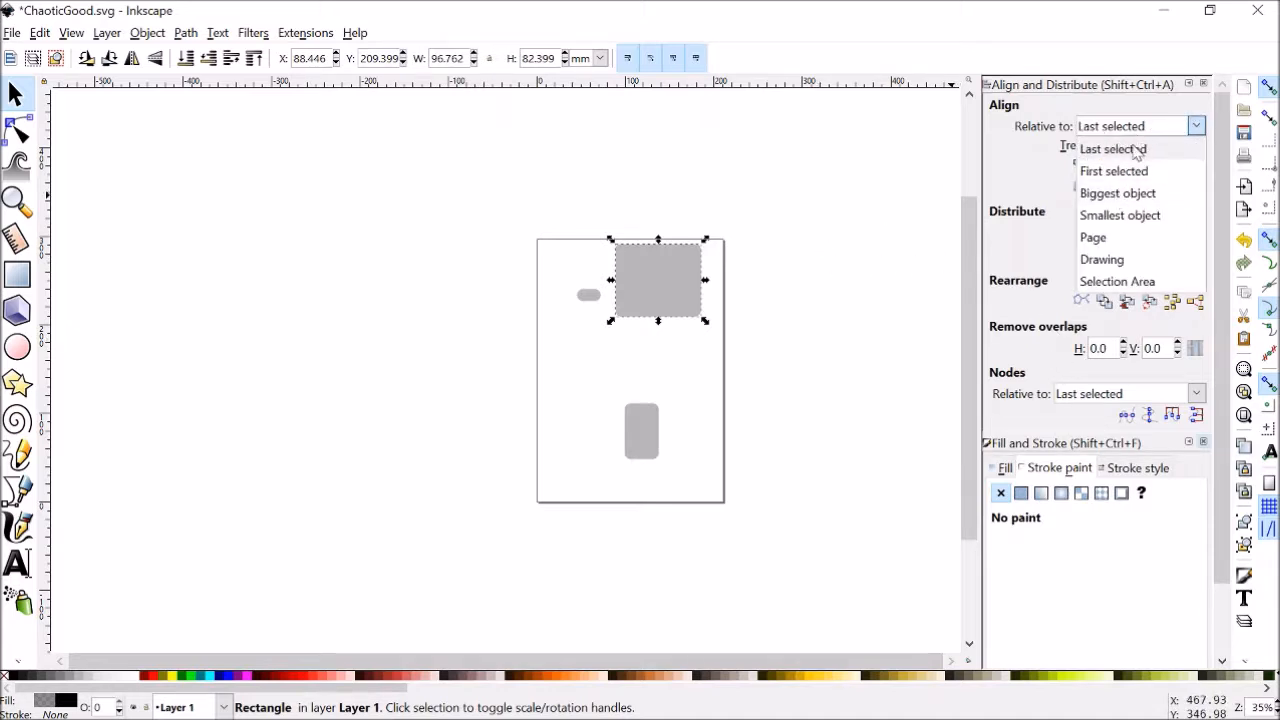
{"action": "left_click", "coordinate": [1138, 149]}
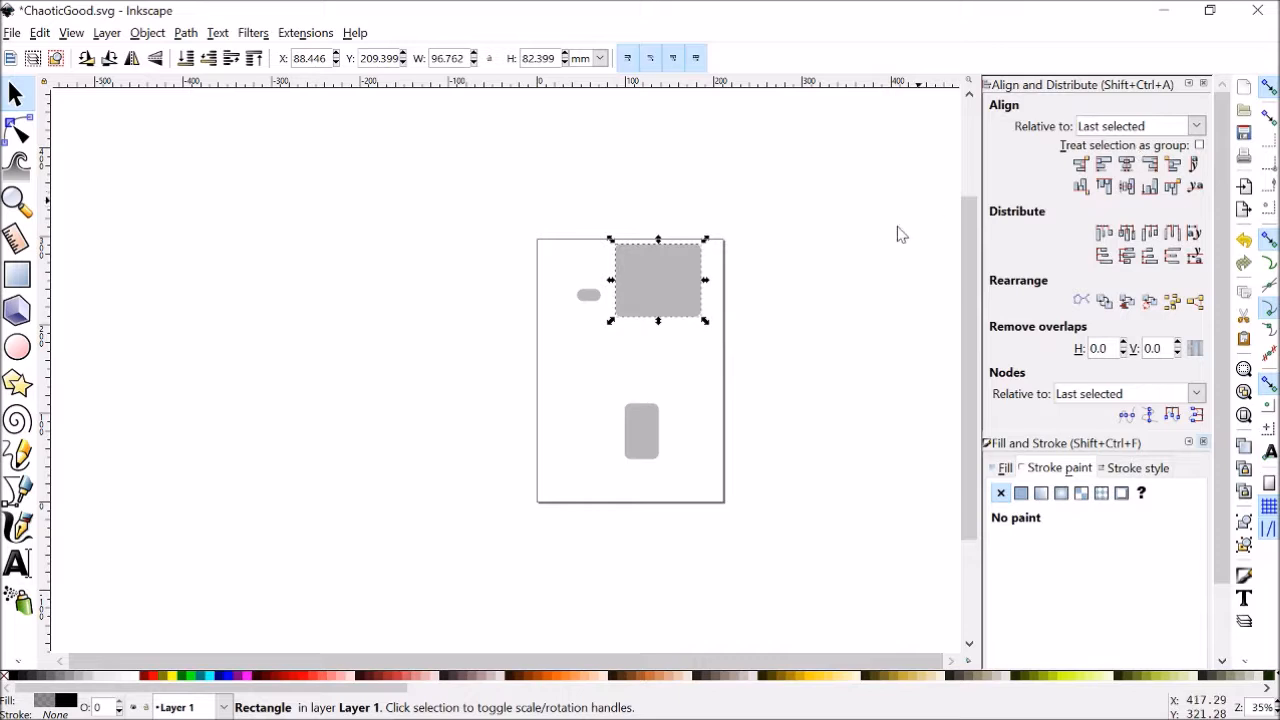
{"action": "left_click", "coordinate": [647, 433]}
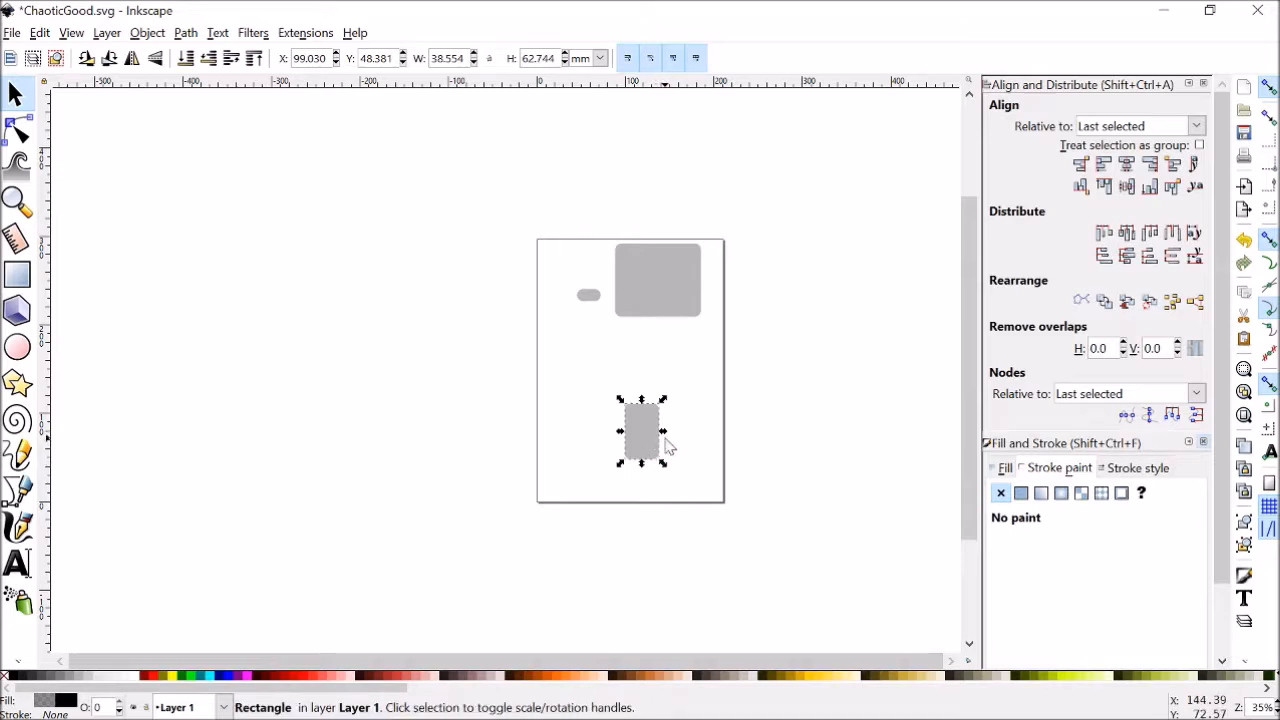
{"action": "left_click", "coordinate": [657, 288], "text": "shift"}
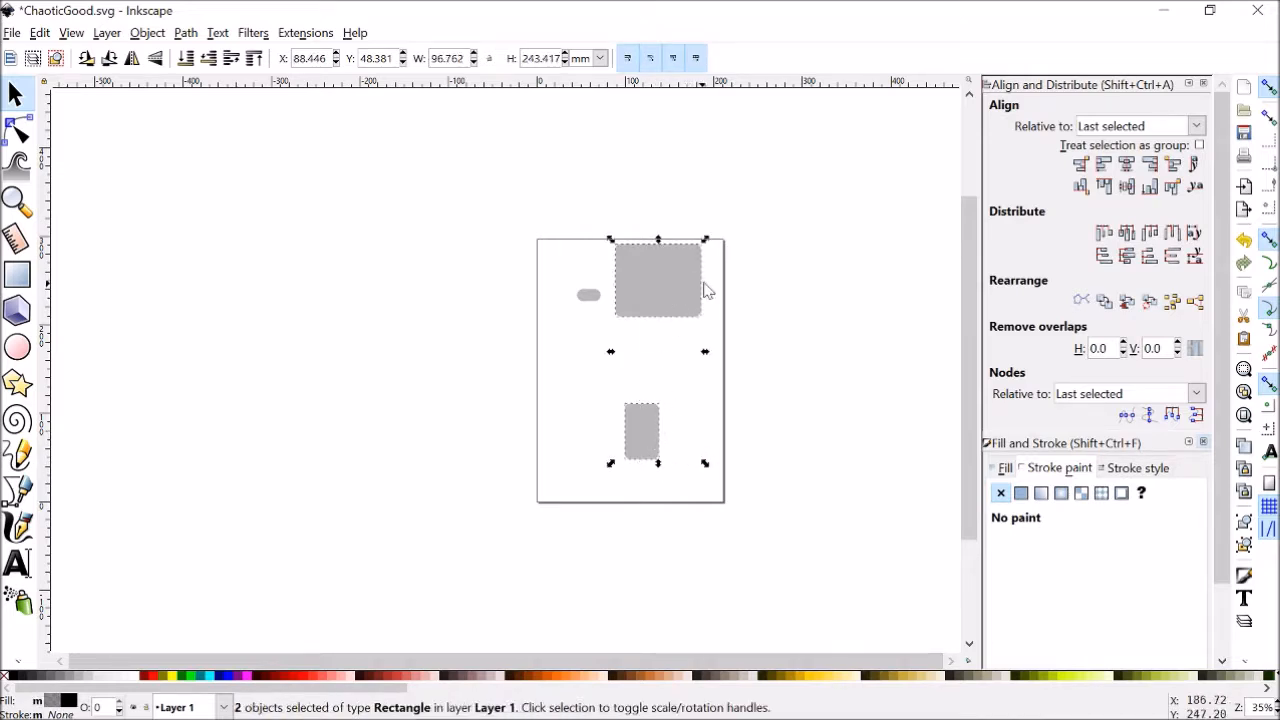
{"action": "left_click", "coordinate": [1127, 165]}
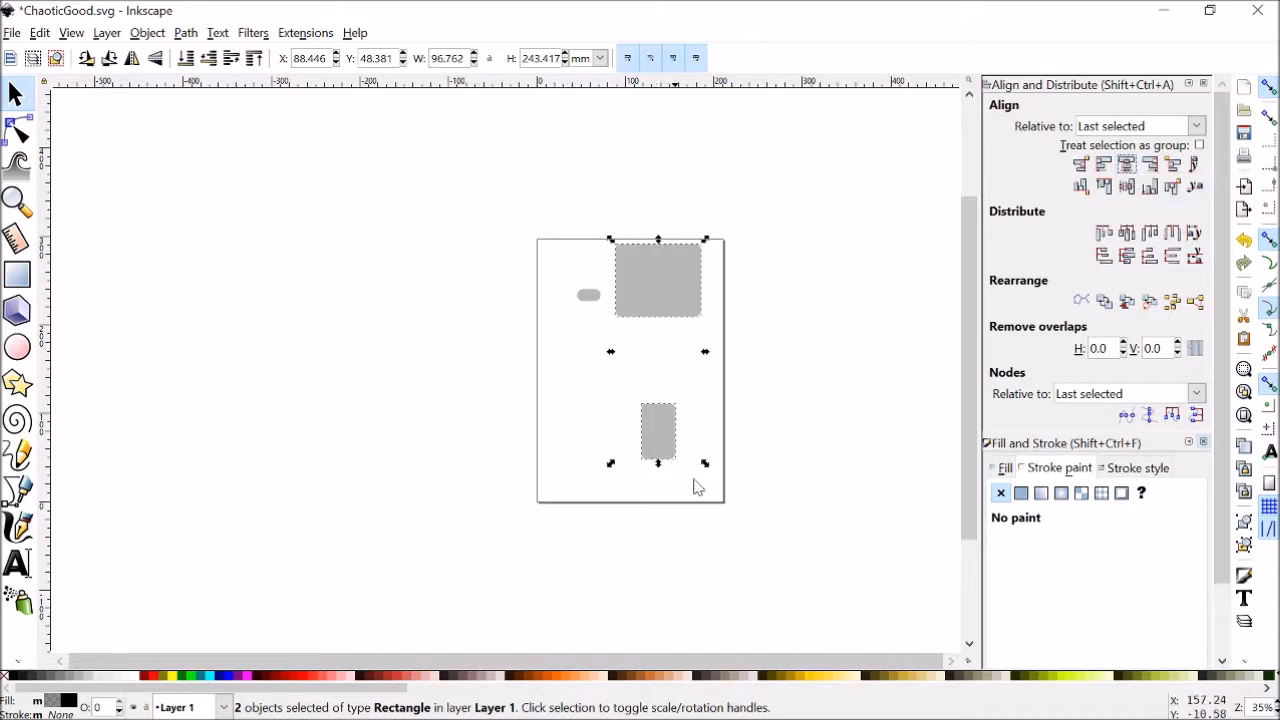
{"action": "left_click", "coordinate": [1127, 187]}
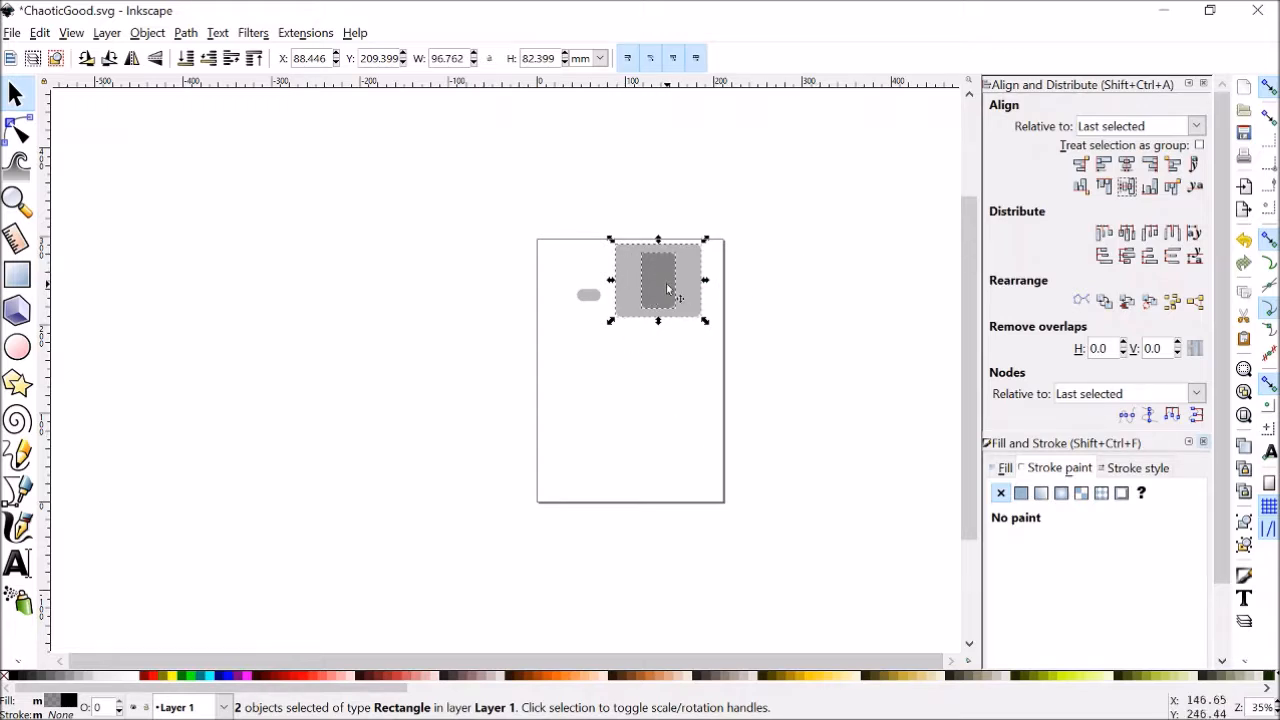
{"action": "left_click", "coordinate": [616, 358]}
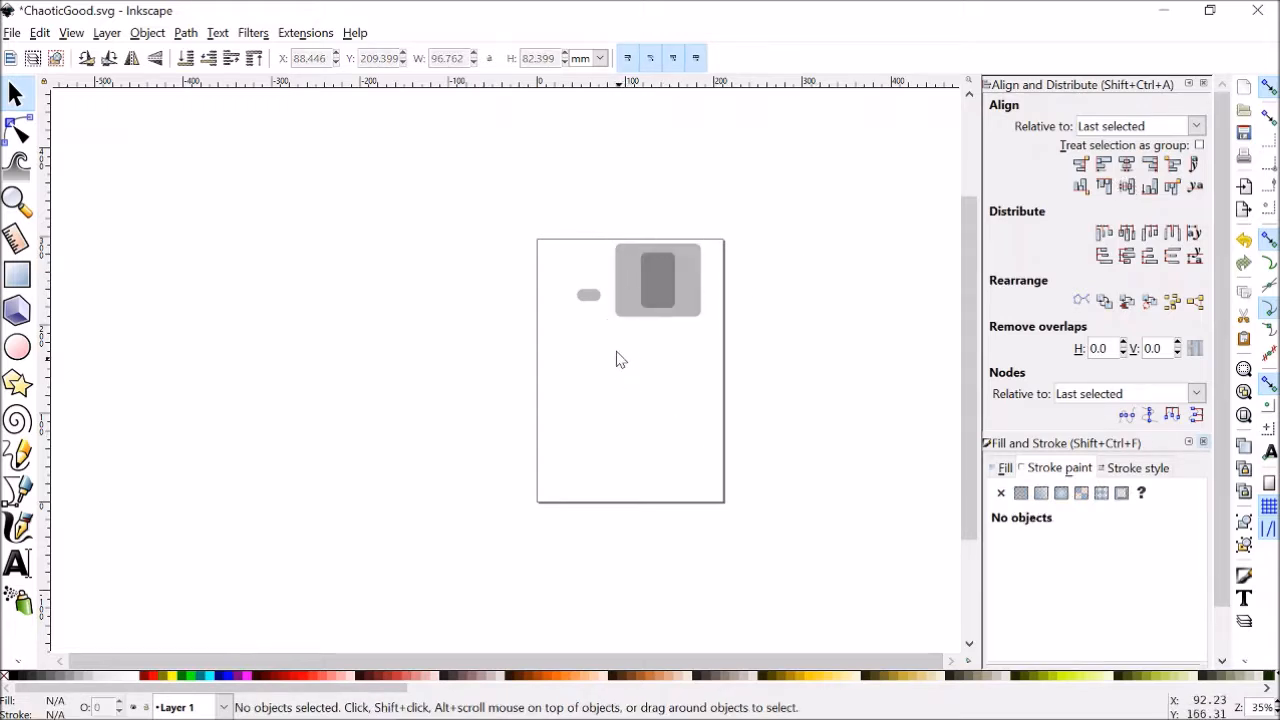
Centre the large rectangle on the small rounded rectangle along both axes.
{"action": "left_click", "coordinate": [586, 298]}
{"action": "left_click", "coordinate": [627, 299]}
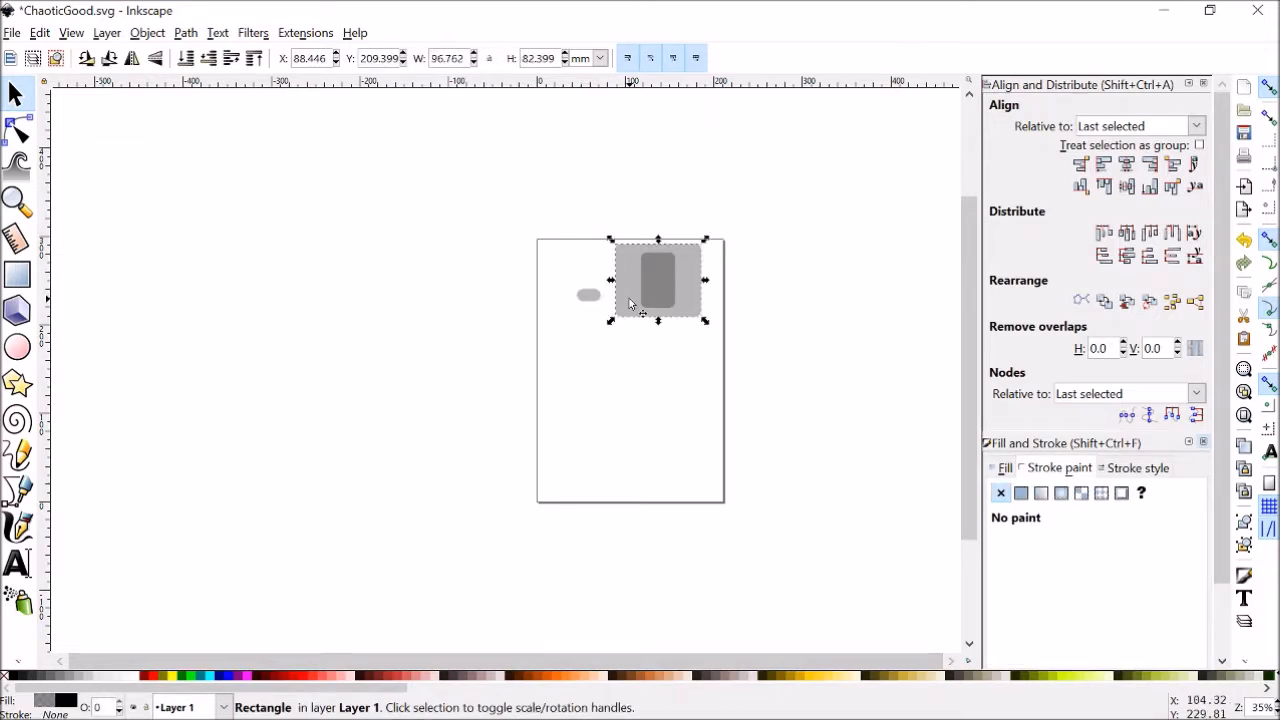
{"action": "left_click", "coordinate": [588, 300], "text": "shift"}
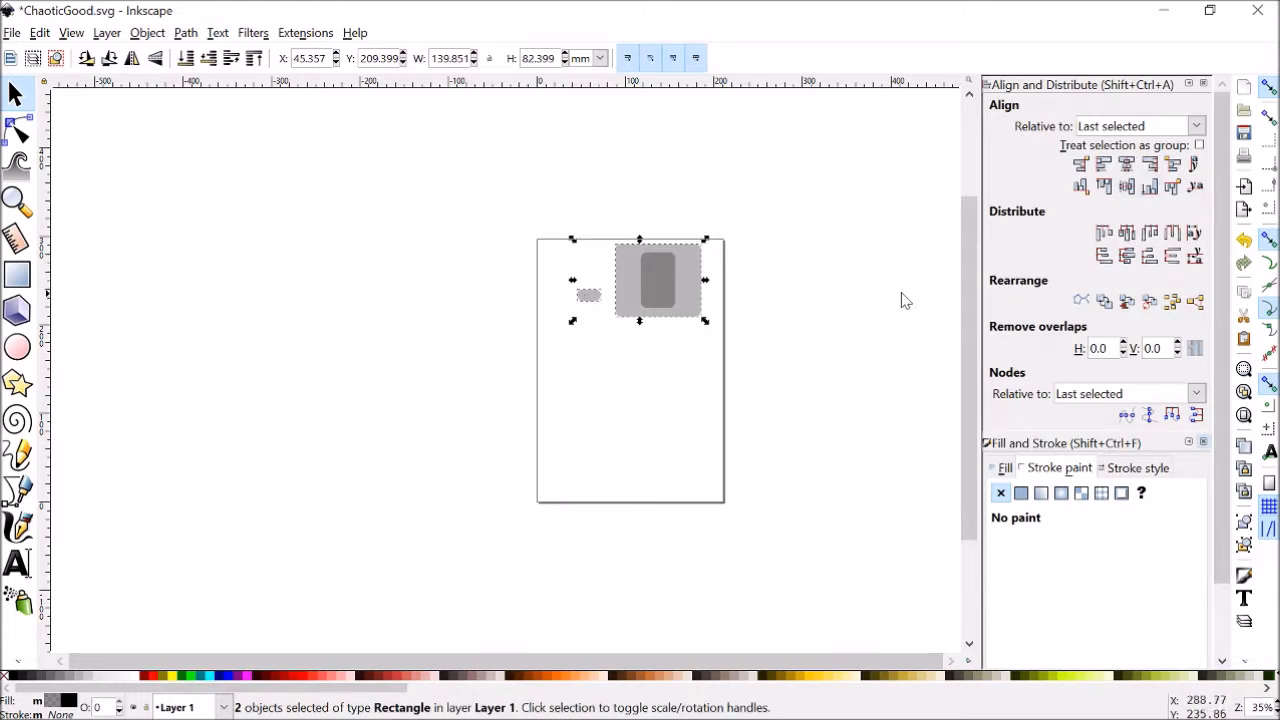
{"action": "left_click", "coordinate": [1127, 164]}
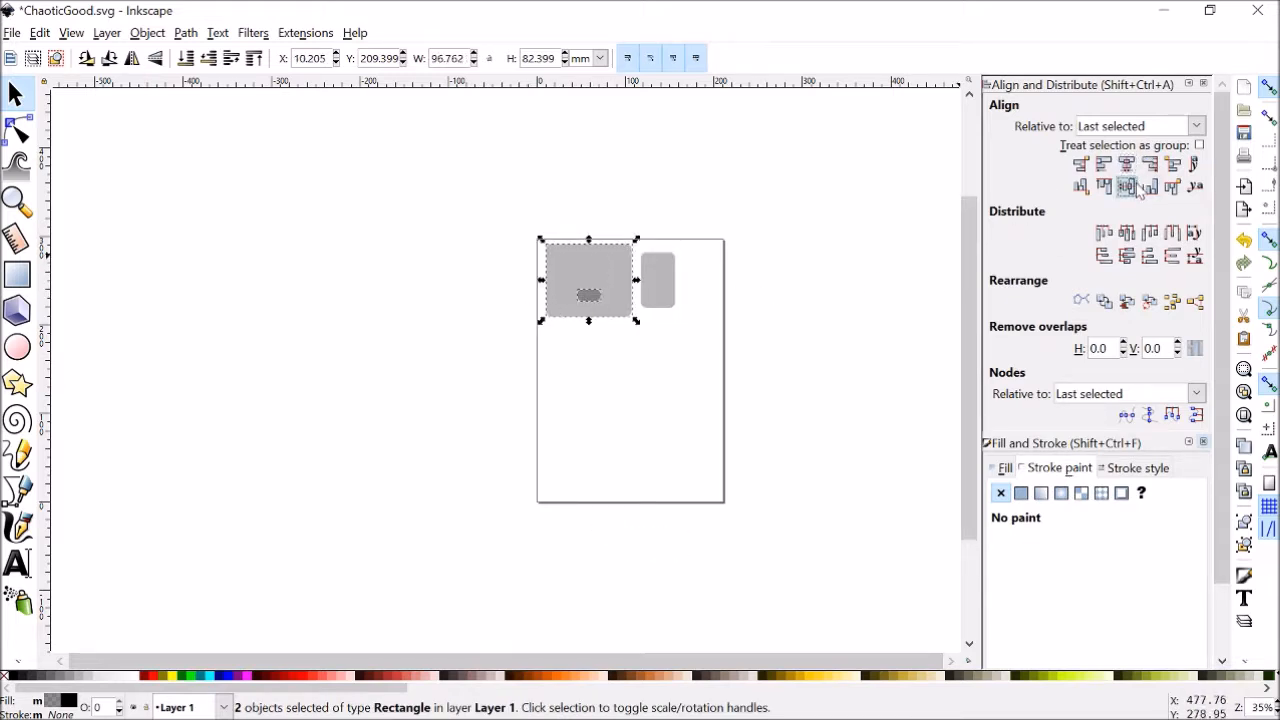
{"action": "left_click", "coordinate": [1130, 187]}
Move the tall rectangle slightly aside, and undo that move together with the large rectangle's centring on the small one.
{"action": "left_click", "coordinate": [667, 285]}
{"action": "mouse_move", "coordinate": [667, 285]}
{"action": "left_mouse_down"}
{"action": "mouse_move", "coordinate": [693, 285]}
{"action": "mouse_move", "coordinate": [684, 290]}
{"action": "left_mouse_up"}
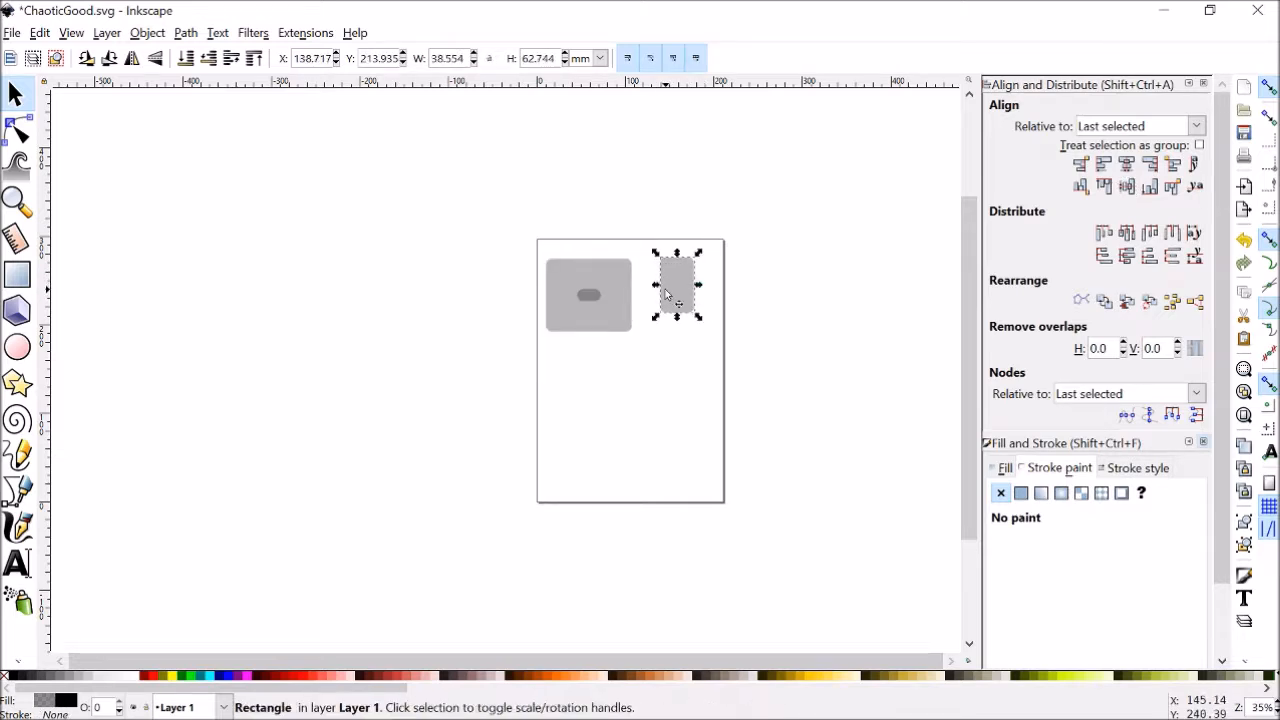
{"action": "key", "text": "ctrl+z"}
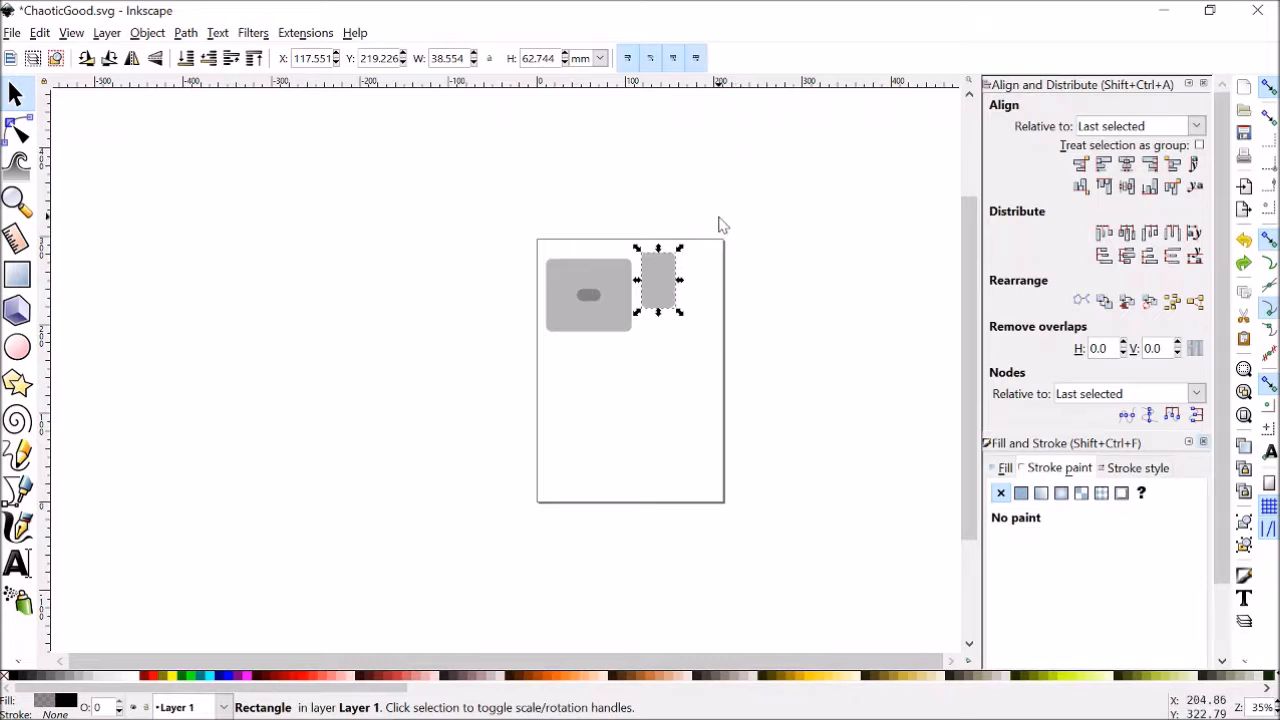
{"action": "key", "text": "ctrl+z"}
{"action": "key", "text": "ctrl+z"}
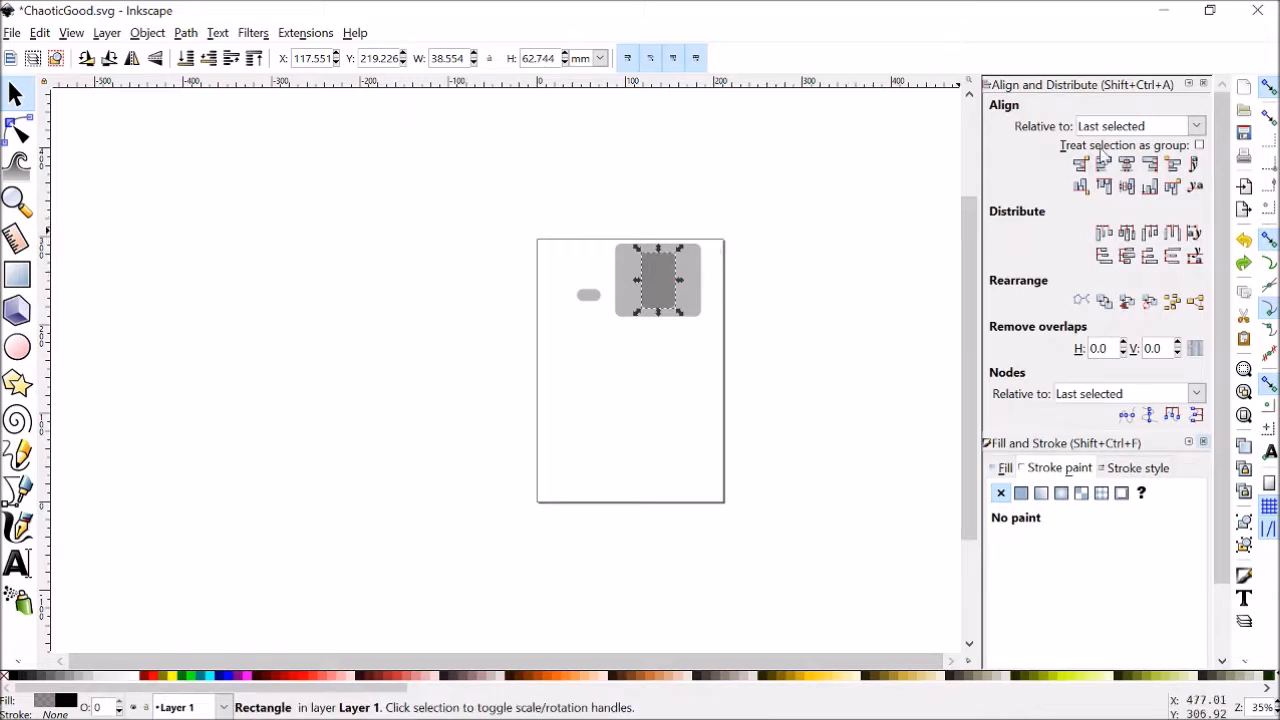
Align all three rectangles in turn by their left sides, right sides, bottom edges and finally top edges.
{"action": "left_click_drag", "start_coordinate": [520, 200], "coordinate": [790, 402]}
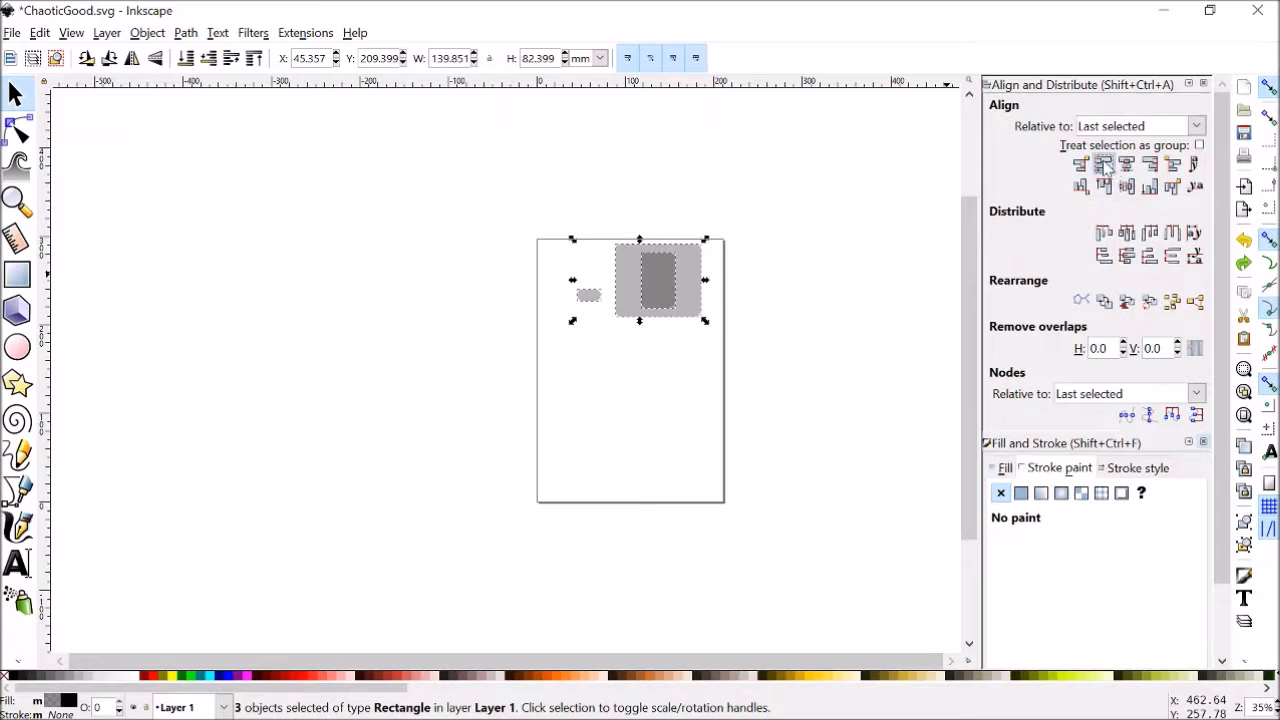
{"action": "left_click", "coordinate": [1104, 165]}
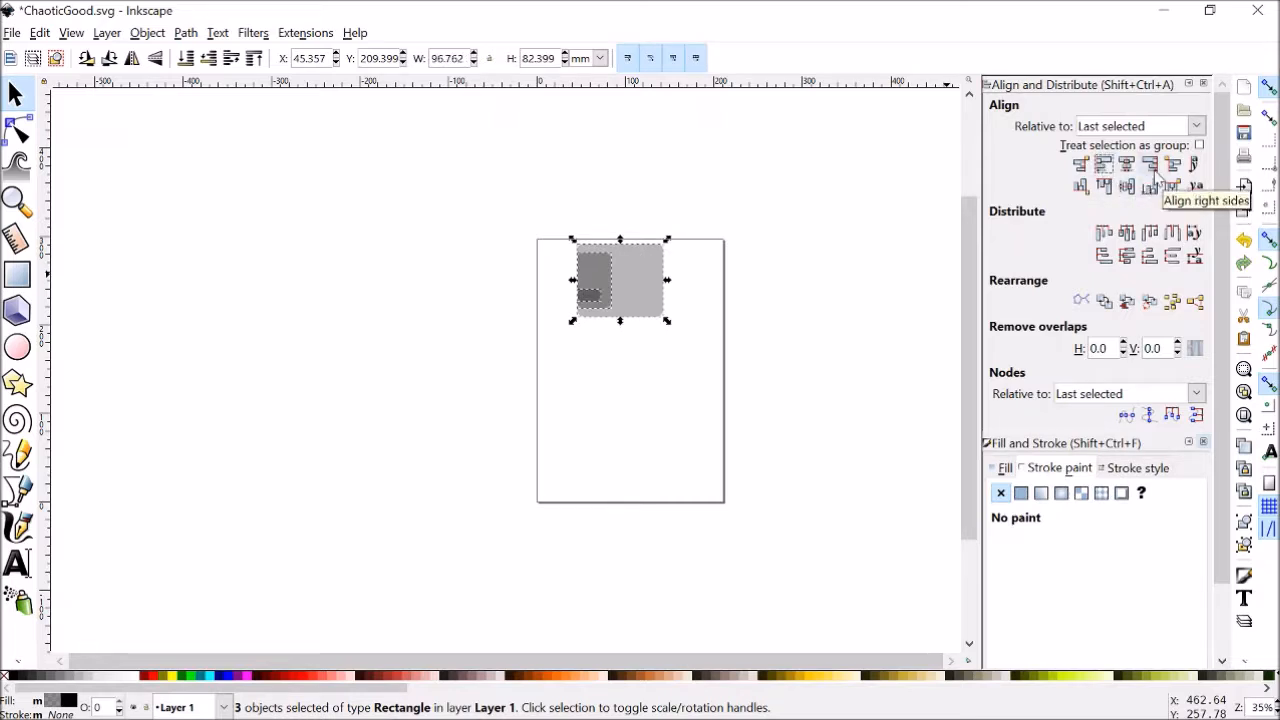
{"action": "left_click", "coordinate": [1150, 164]}
{"action": "left_click", "coordinate": [1151, 192]}
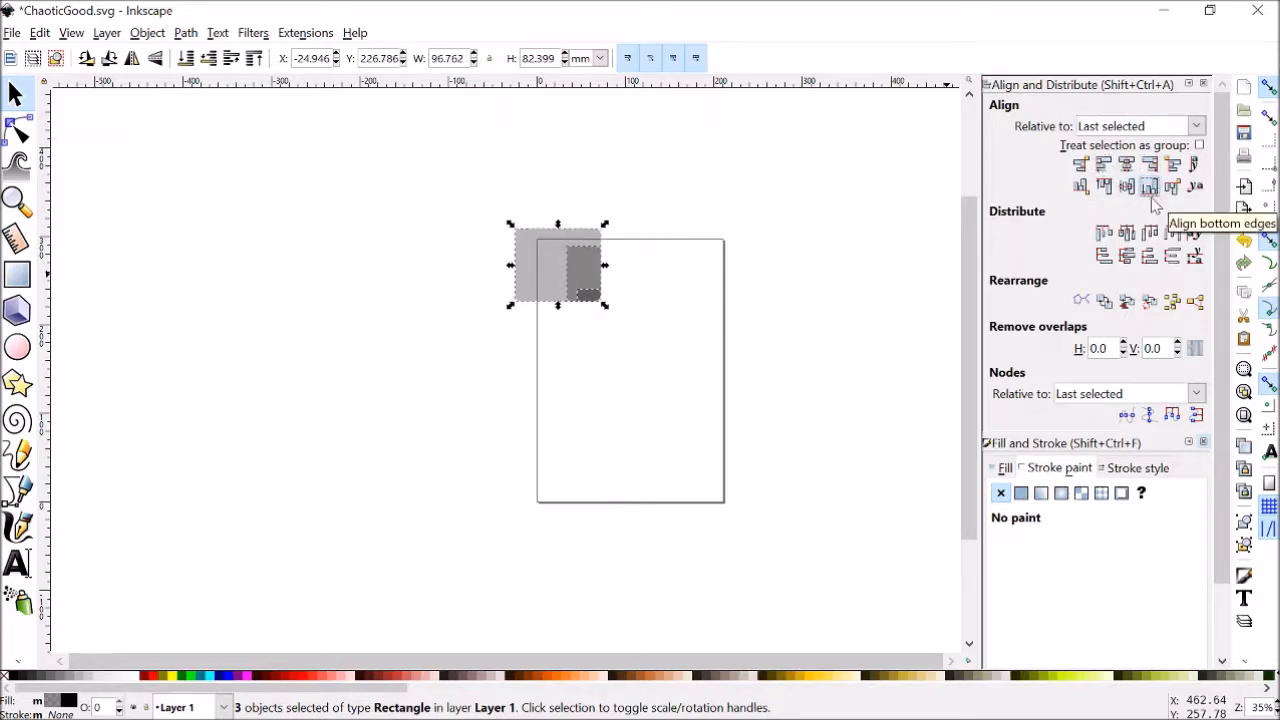
{"action": "left_click", "coordinate": [1104, 189]}
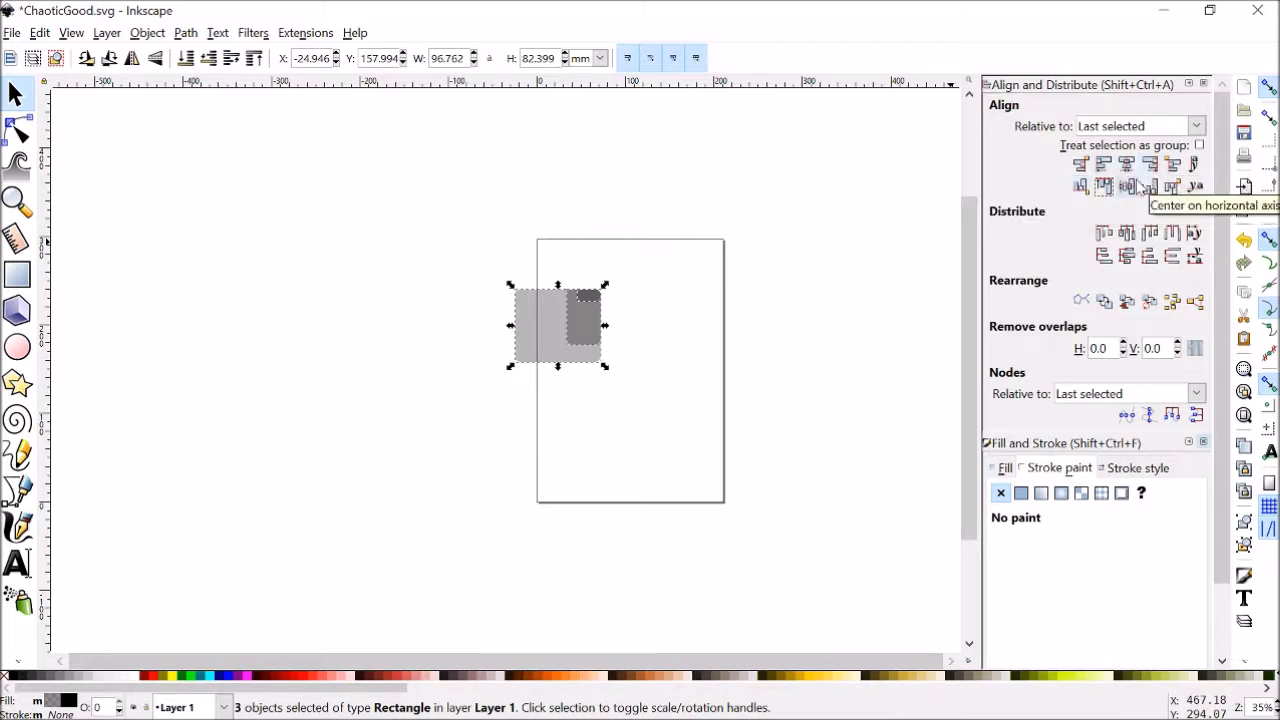
{"action": "left_click", "coordinate": [685, 305]}
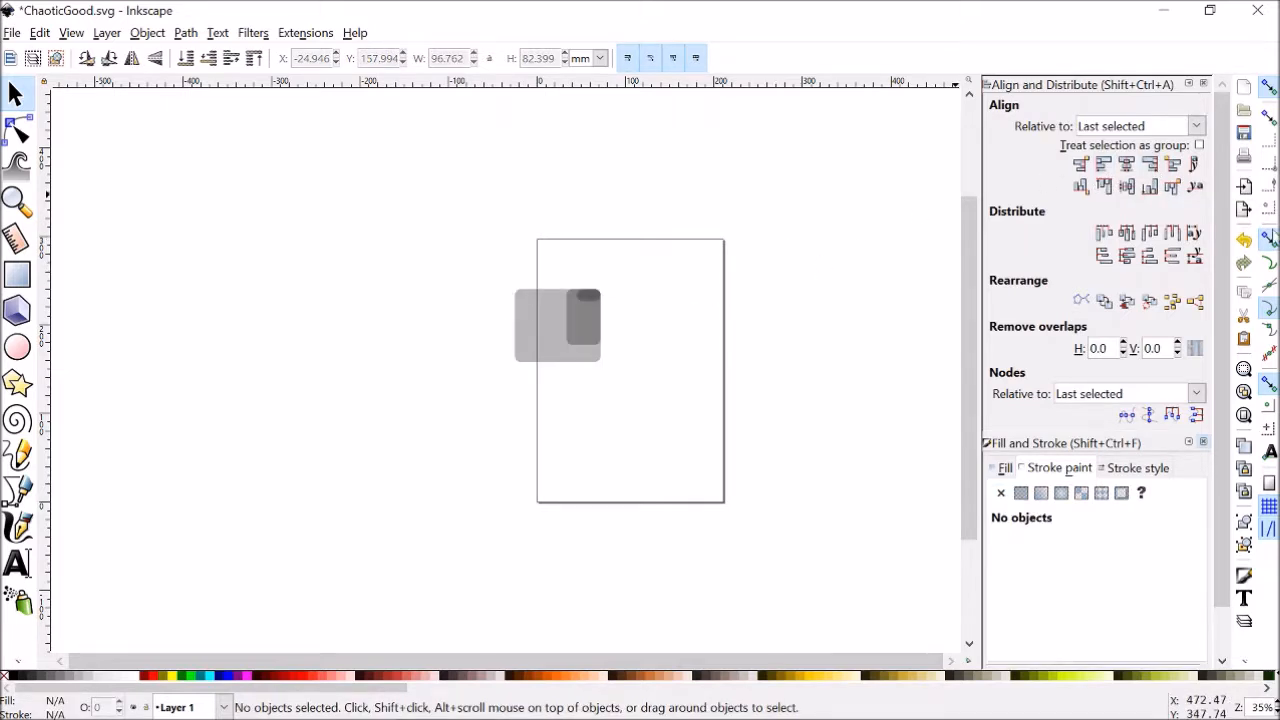
Enable bounding box edge snapping and move the large rectangle right until its left side snaps to the tall rectangle's left side.
{"action": "left_click", "coordinate": [1269, 117]}
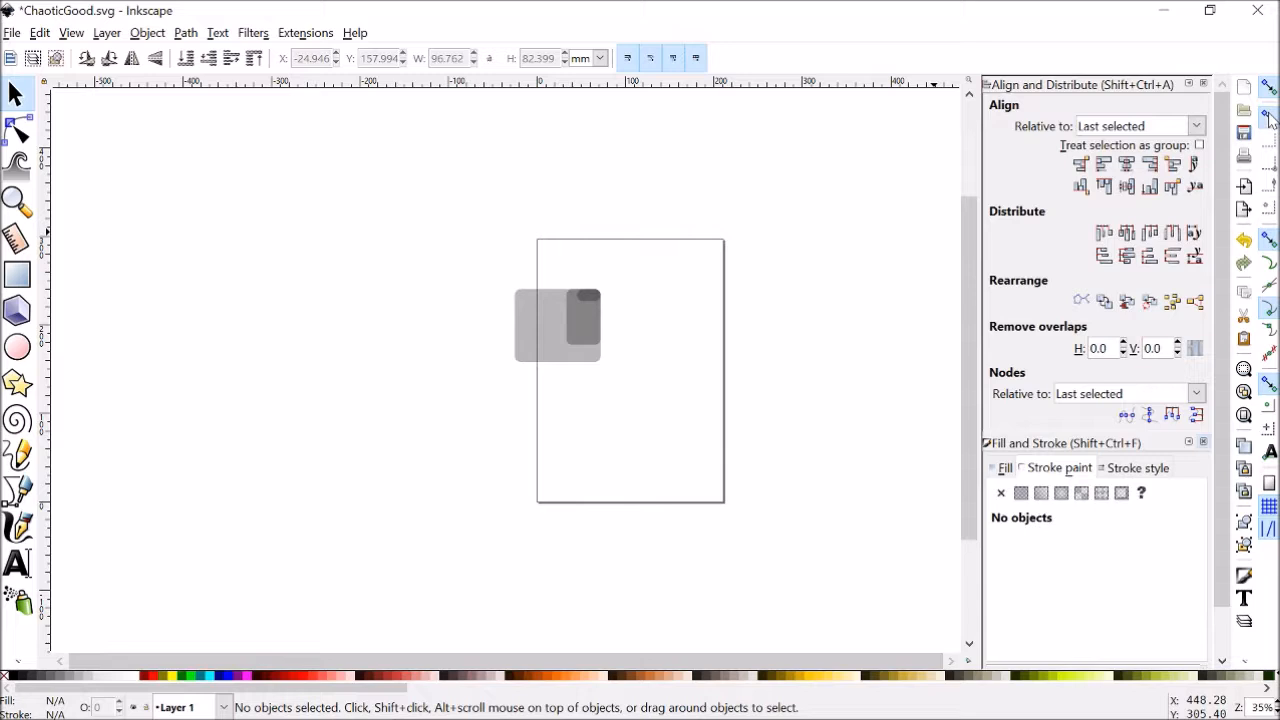
{"action": "left_click", "coordinate": [541, 314]}
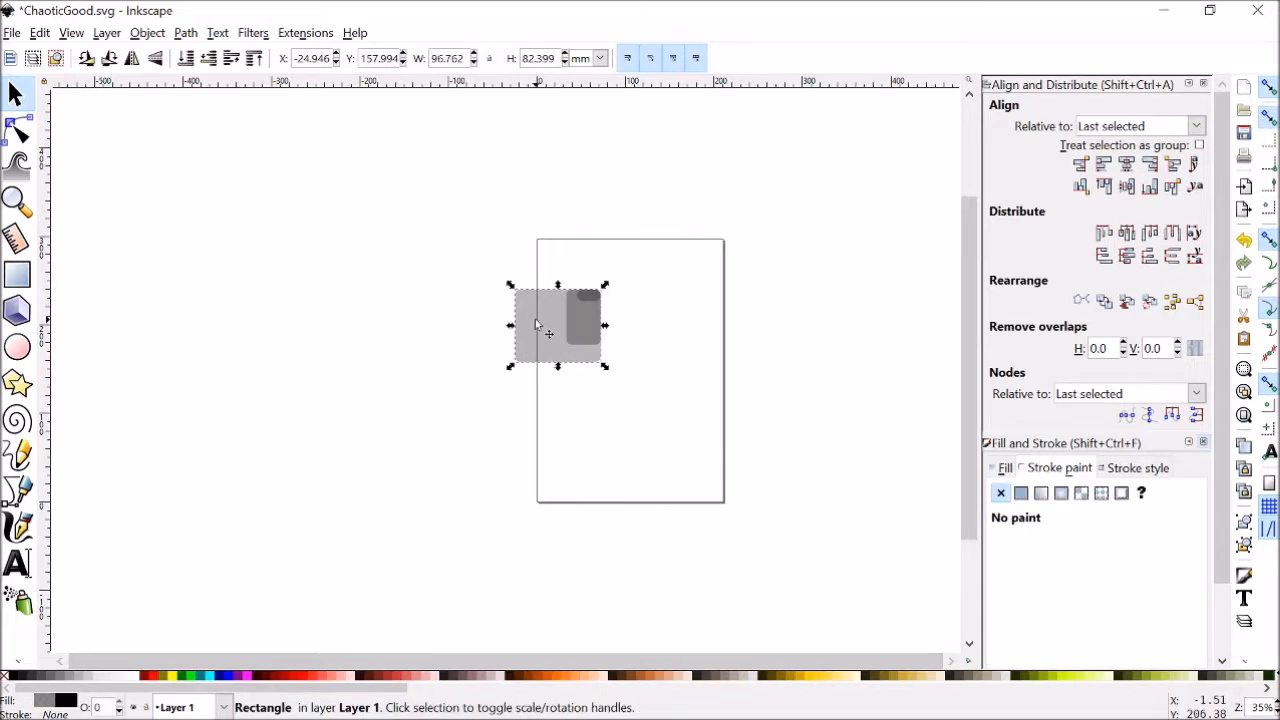
{"action": "scroll", "coordinate": [559, 321], "scroll_direction": "up", "scroll_amount": 3, "text": "ctrl"}
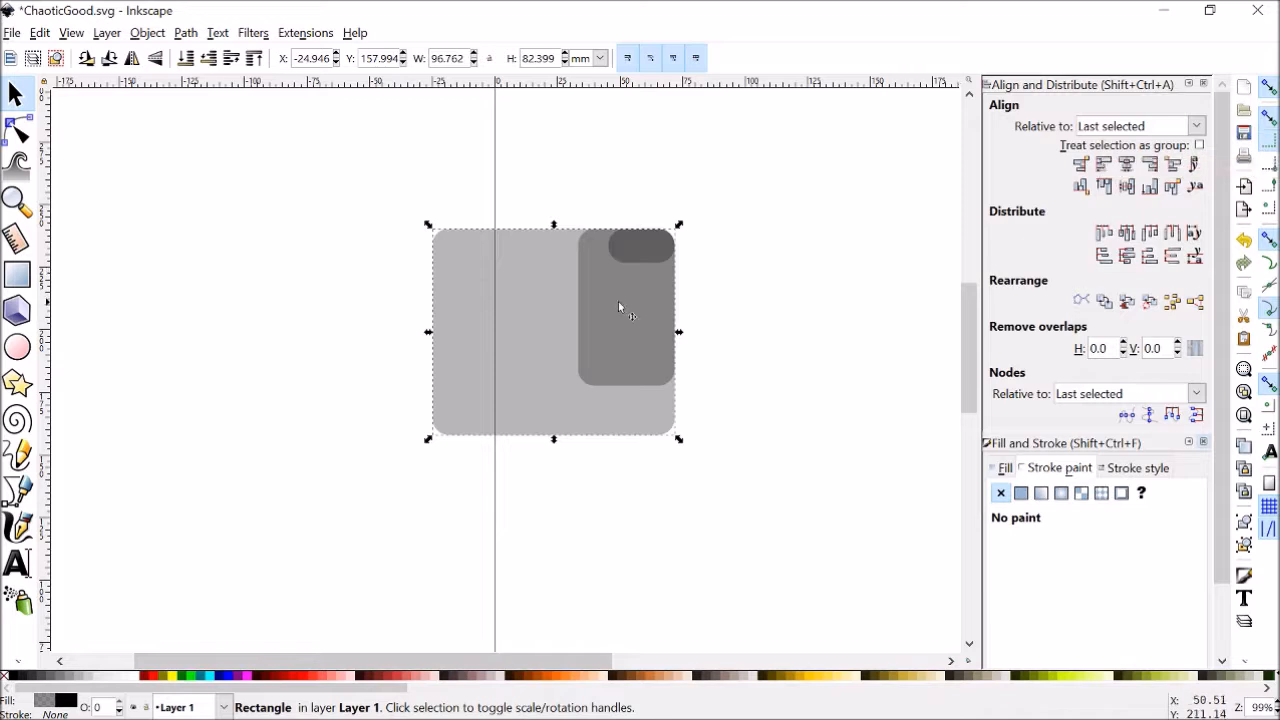
{"action": "left_click_drag", "start_coordinate": [513, 299], "coordinate": [652, 292]}
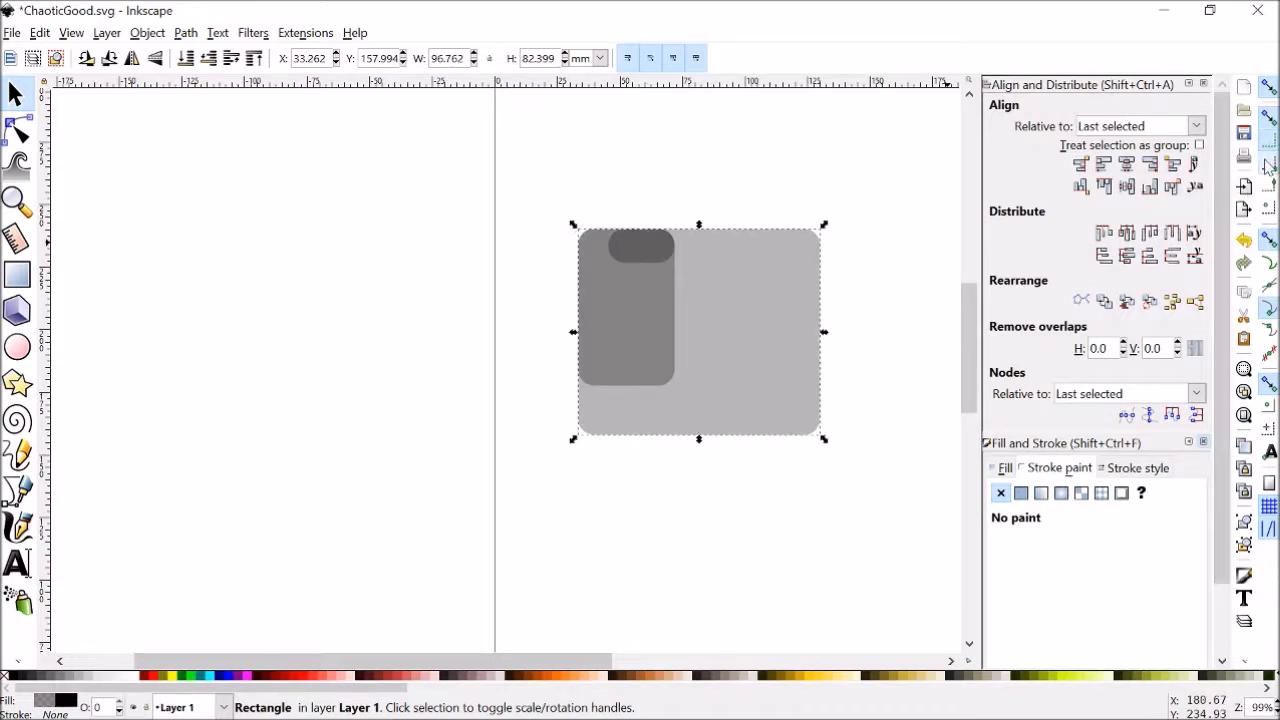
Turn on snapping to bounding box corners and side midpoints, and move the large rectangle straight down to about Y 123.5 mm.
{"action": "left_click", "coordinate": [1272, 91]}
{"action": "left_click", "coordinate": [1272, 89]}
{"action": "left_click_drag", "start_coordinate": [709, 296], "coordinate": [741, 388]}
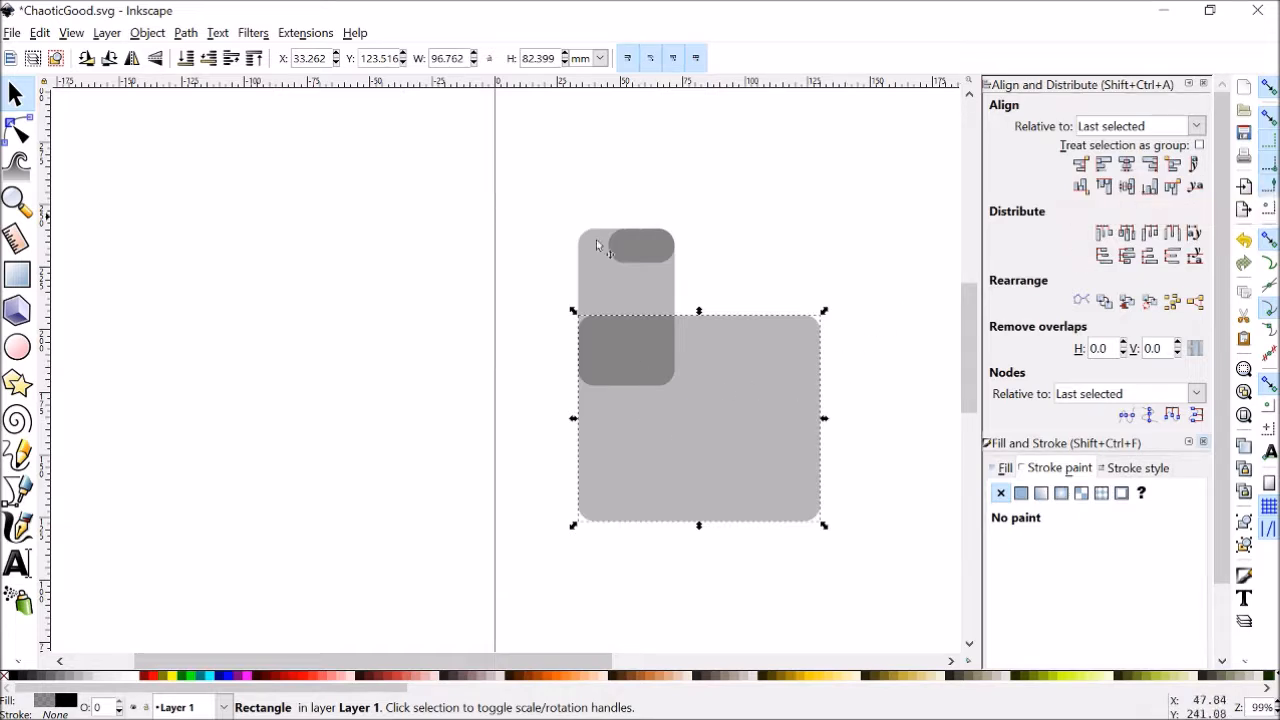
Snap the left side midpoints of the tall and small rectangles to the midpoint of the large rectangle's left side.
{"action": "left_click_drag", "start_coordinate": [603, 306], "coordinate": [605, 402]}
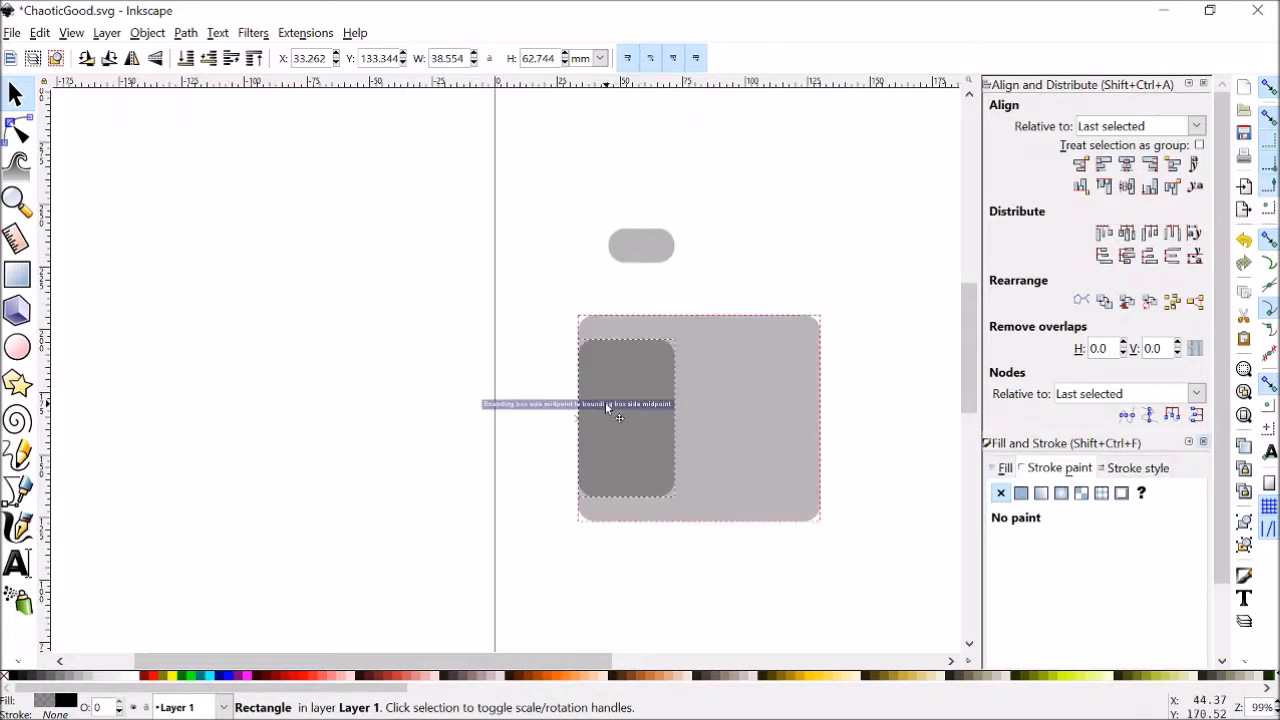
{"action": "left_click_drag", "start_coordinate": [641, 245], "coordinate": [621, 425]}
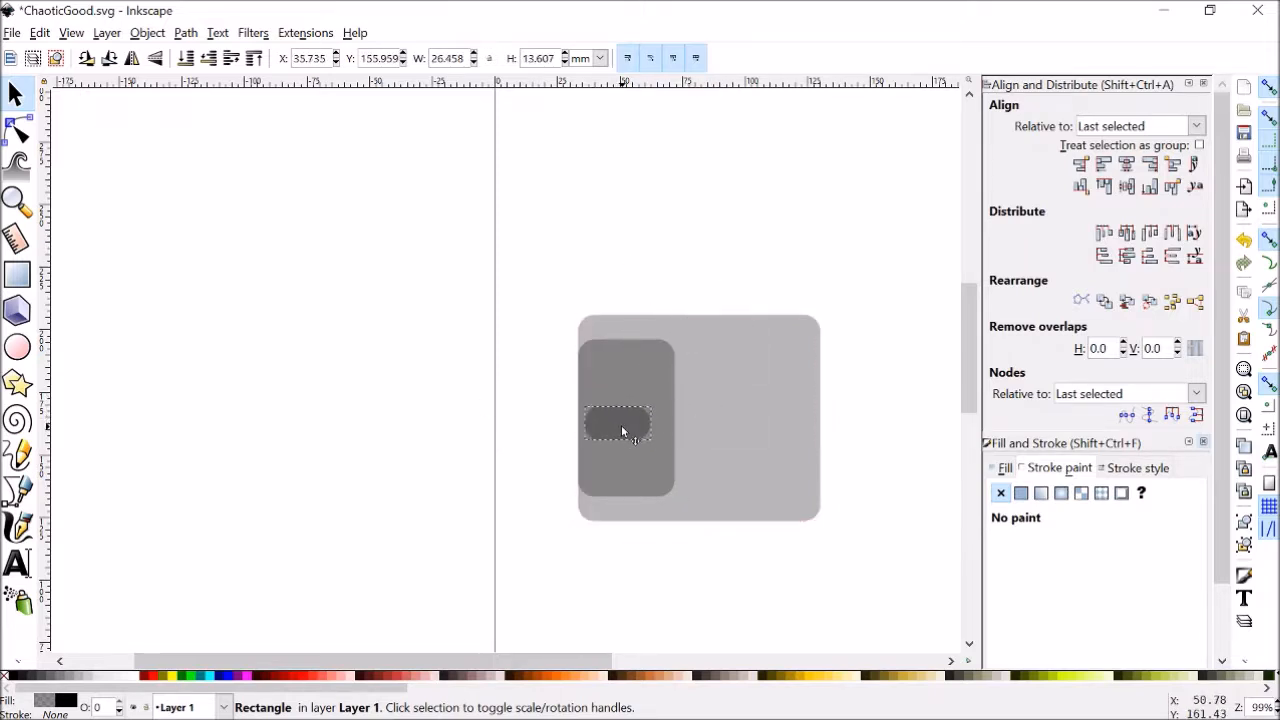
{"action": "left_click", "coordinate": [710, 193]}
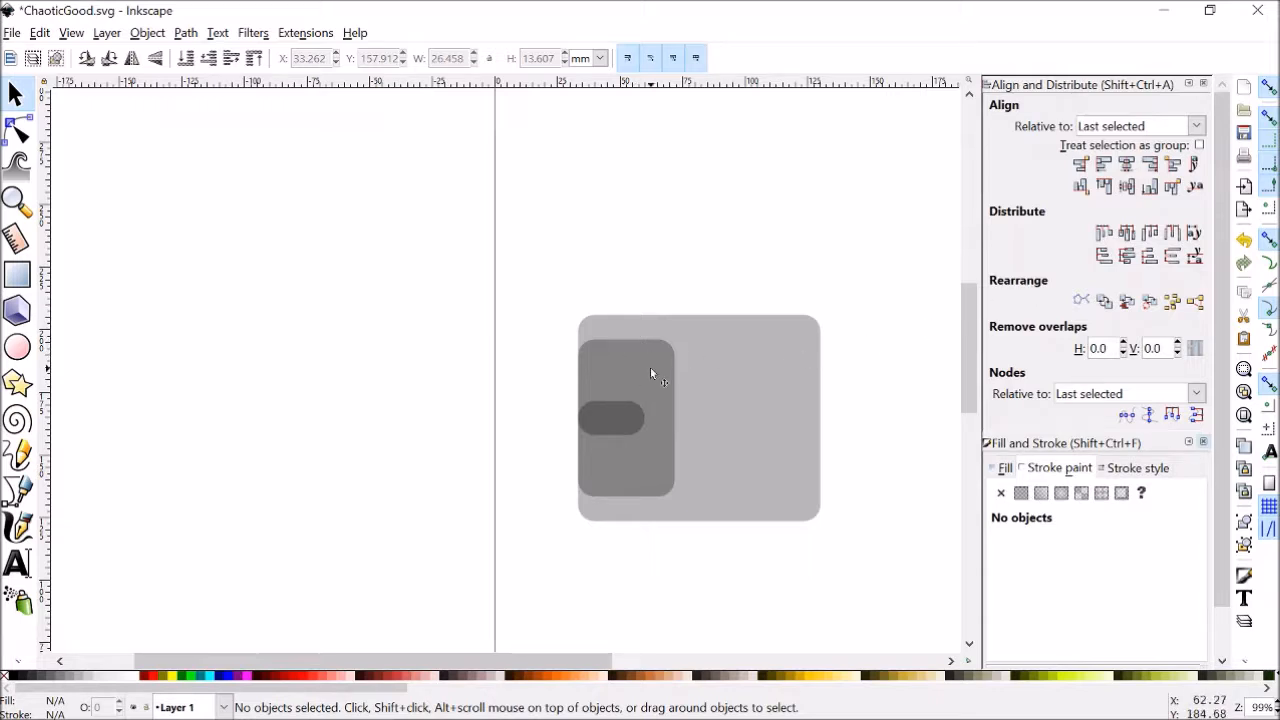
{"action": "mouse_move", "coordinate": [624, 370]}
{"action": "left_mouse_down"}
{"action": "mouse_move", "coordinate": [649, 359]}
{"action": "mouse_move", "coordinate": [627, 344]}
{"action": "mouse_move", "coordinate": [693, 346]}
{"action": "mouse_move", "coordinate": [631, 366]}
{"action": "left_mouse_up"}
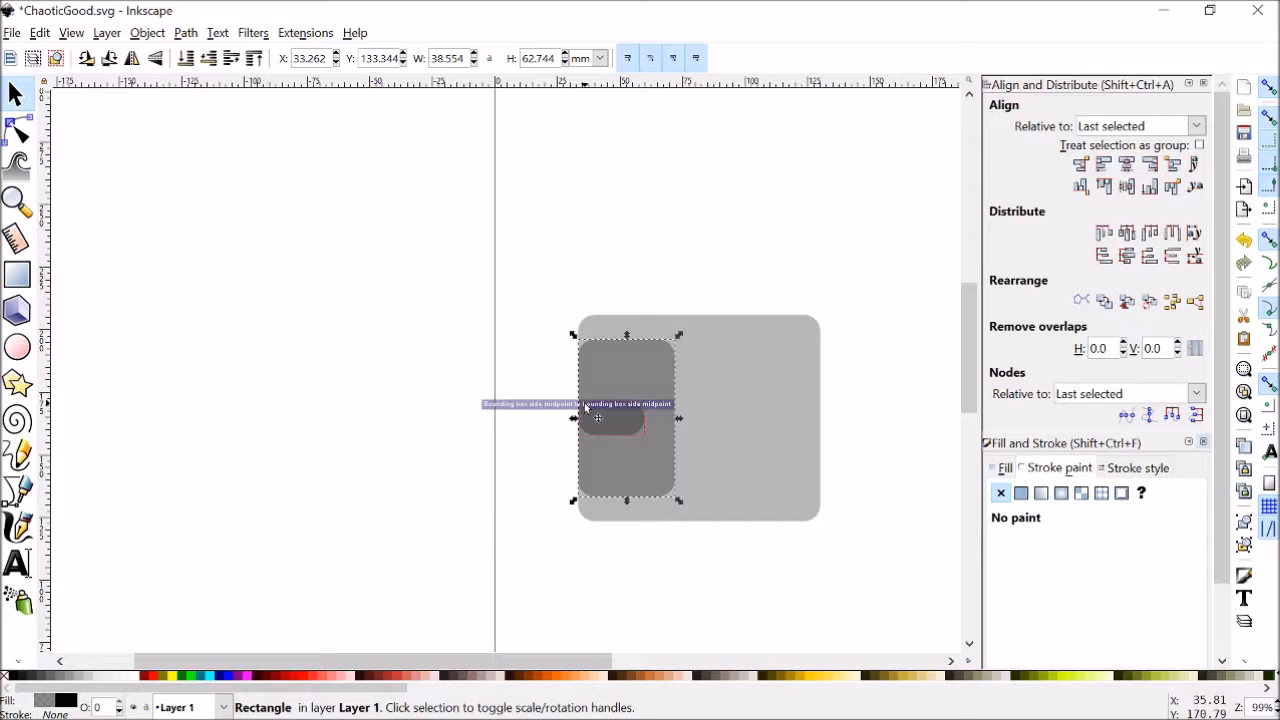